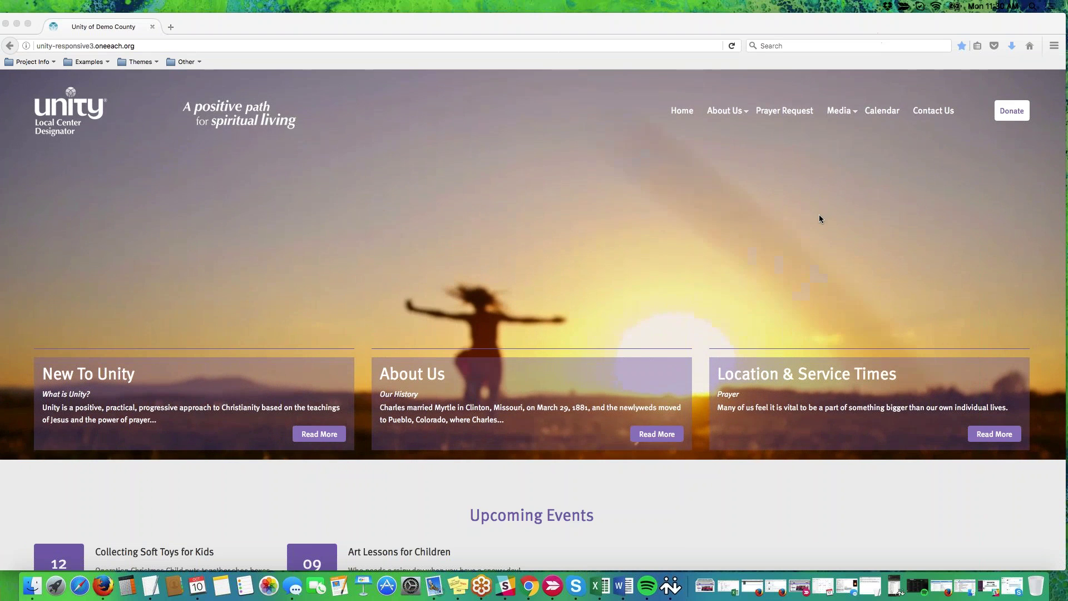
# Step: Browse the home page, open the user login form, and log in with the saved username and password after completing the reCAPTCHA
pyautogui.scroll(-10, 819, 219)
pyautogui.scroll(-7, 819, 219)
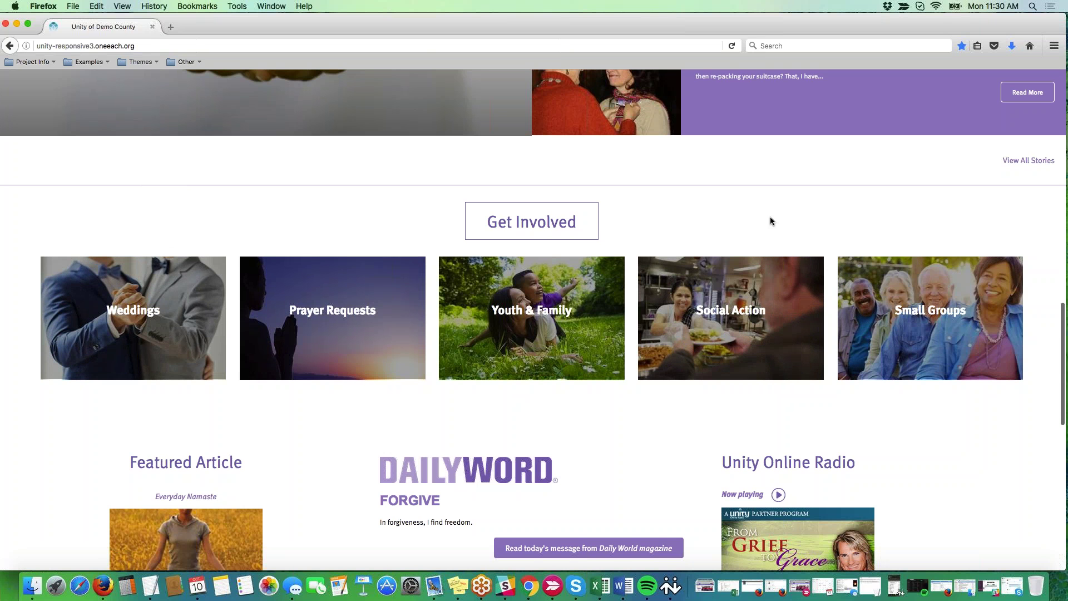
pyautogui.scroll(-10, 770, 221)
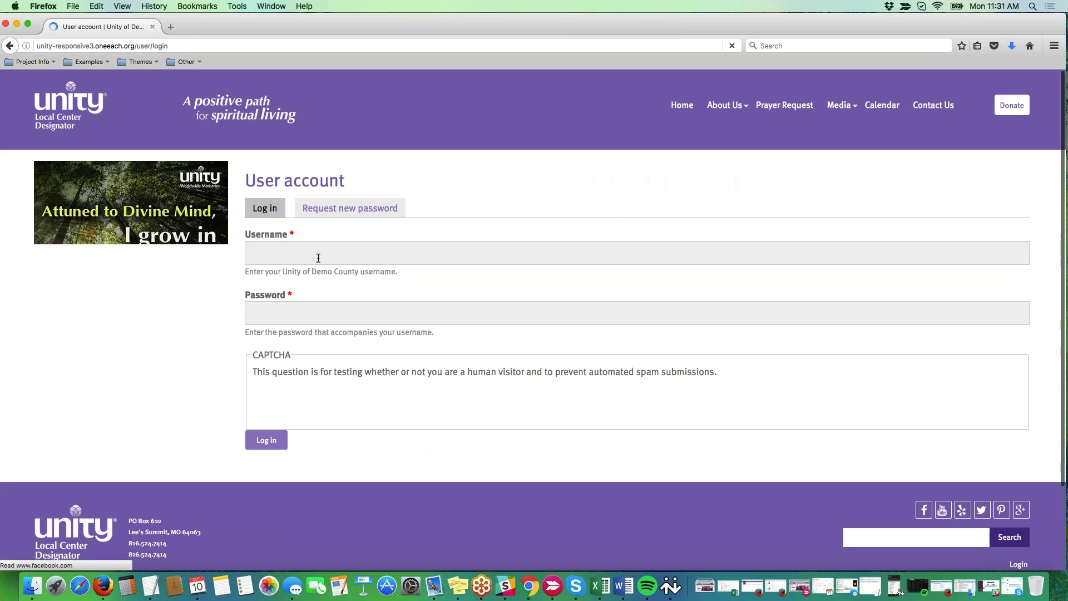
pyautogui.click(317, 255)
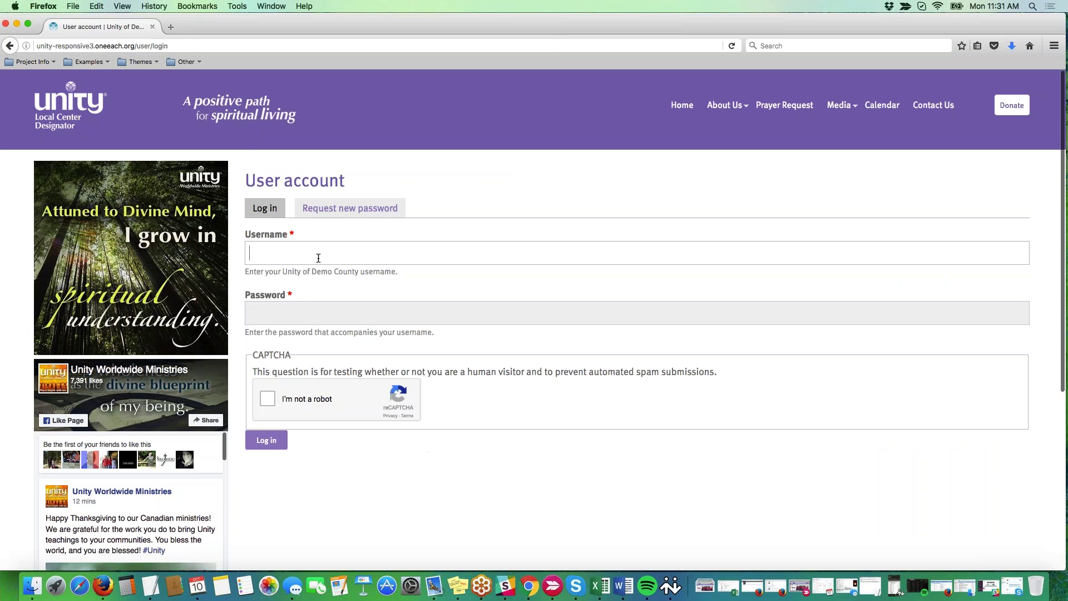
pyautogui.write('e')
pyautogui.press('Down')
pyautogui.press('Return')
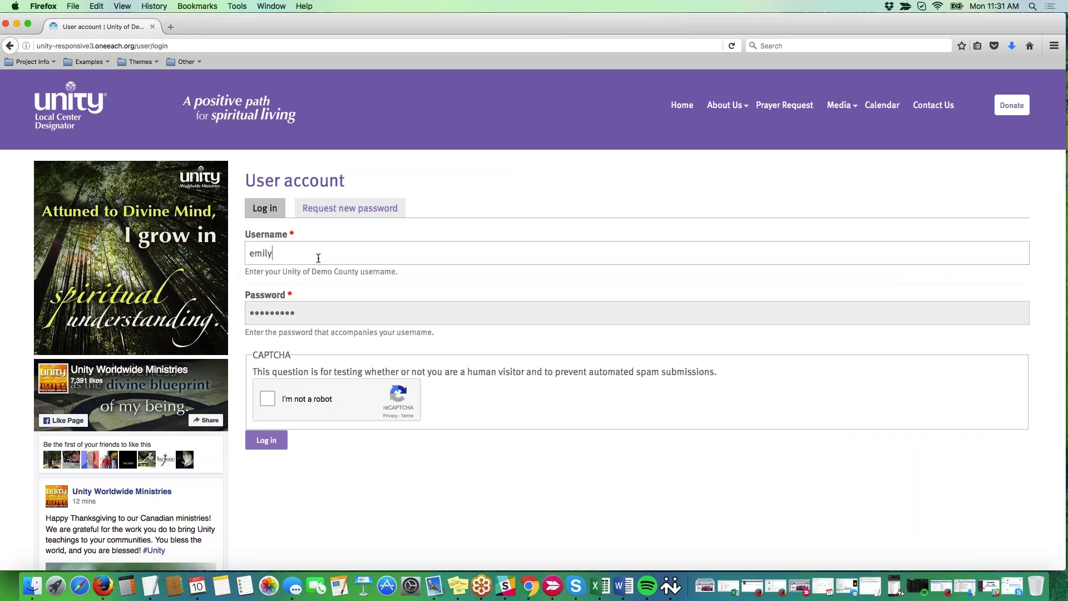
pyautogui.click(270, 400)
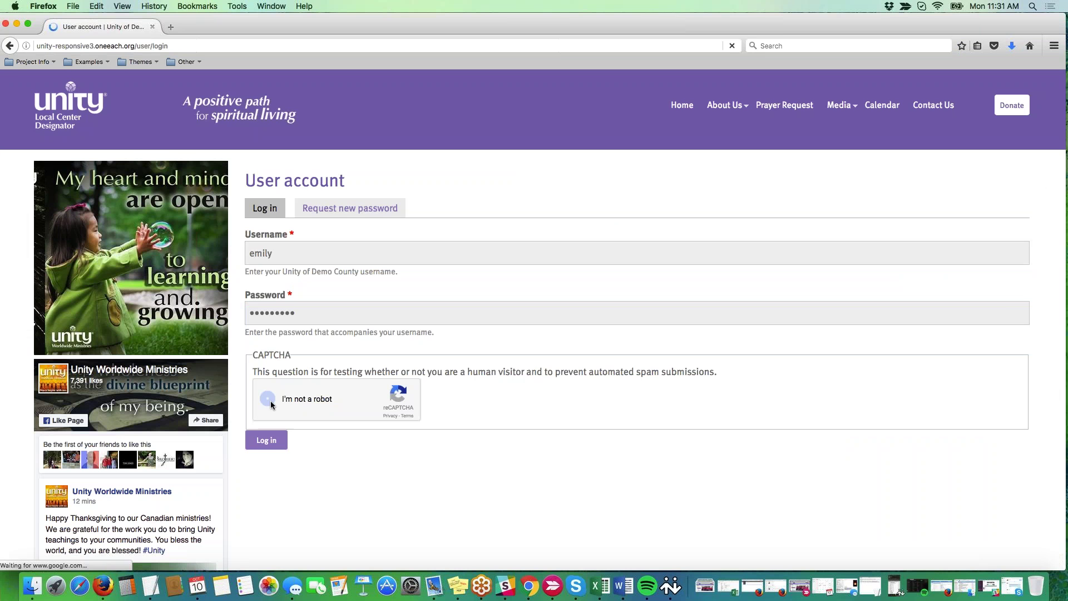
pyautogui.click(268, 444)
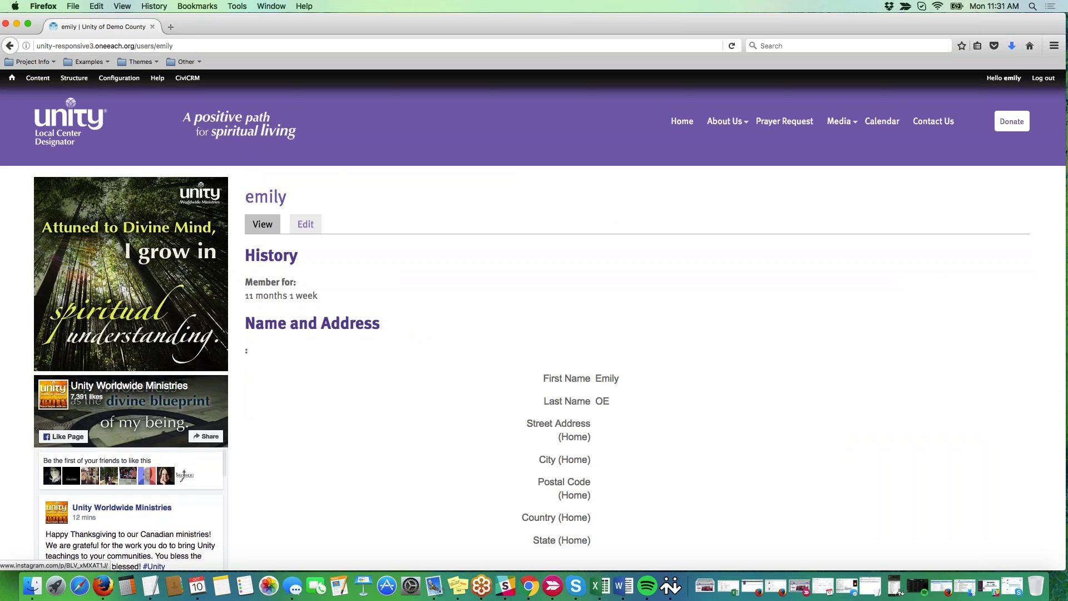
# Step: Return to the home page and examine the Get Involved section's five linked image tiles
pyautogui.click(71, 120)
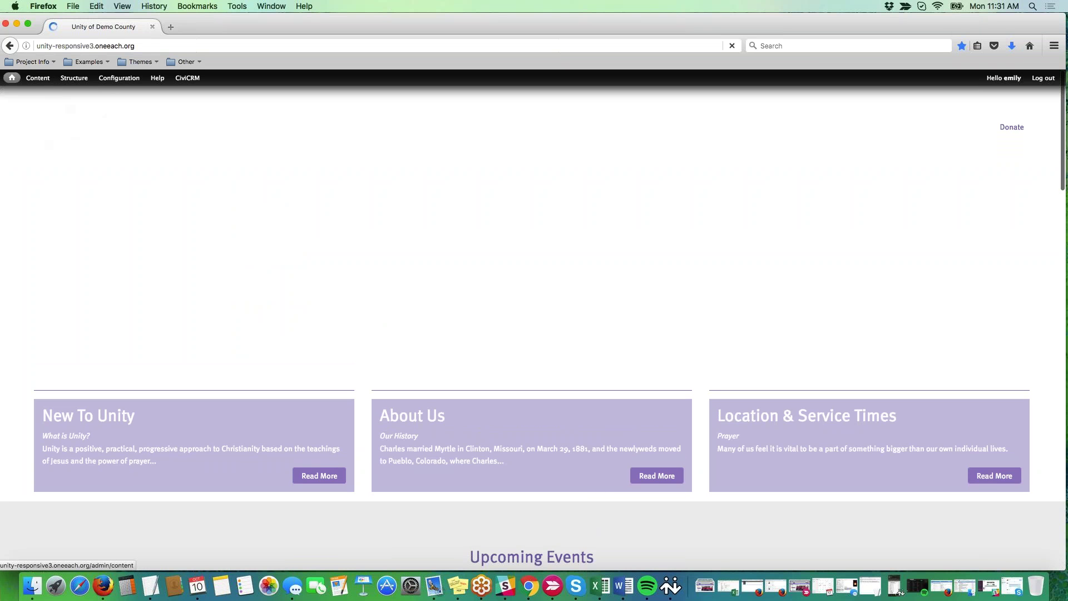
pyautogui.moveTo(46, 82)
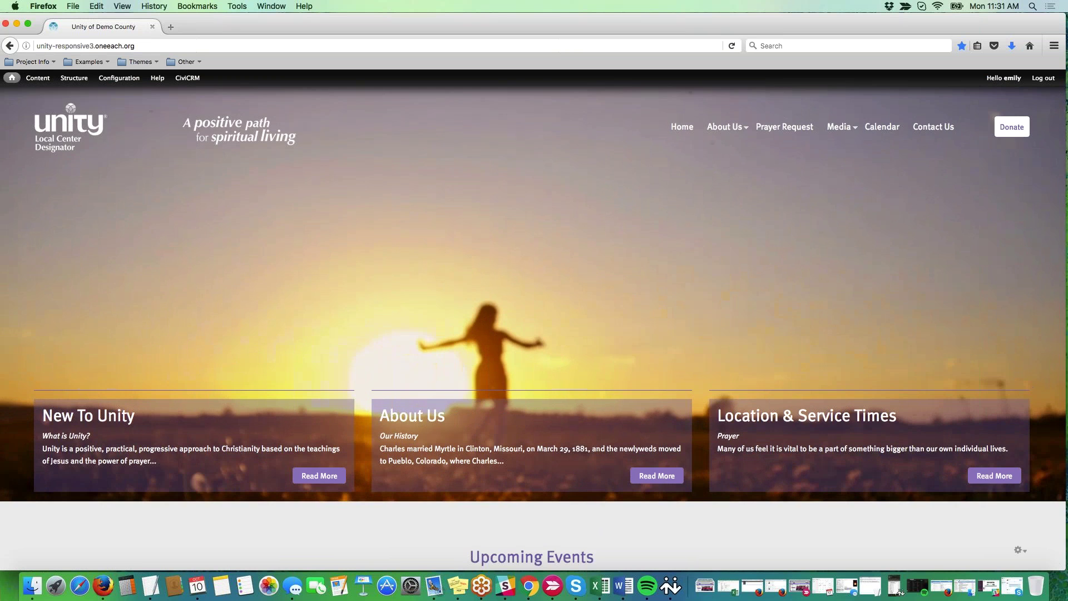
pyautogui.scroll(-6, 533, 328)
pyautogui.scroll(-12, 532, 245)
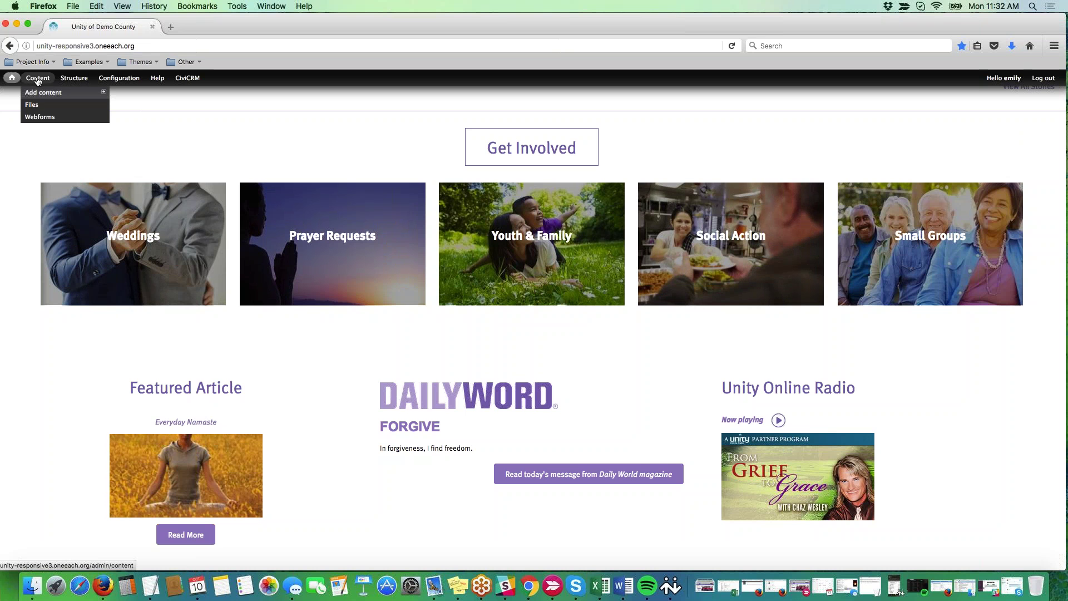
# Step: Open the content administration list, load the home page in a separate tab, and filter the list by the Get Involved type
pyautogui.click(38, 81)
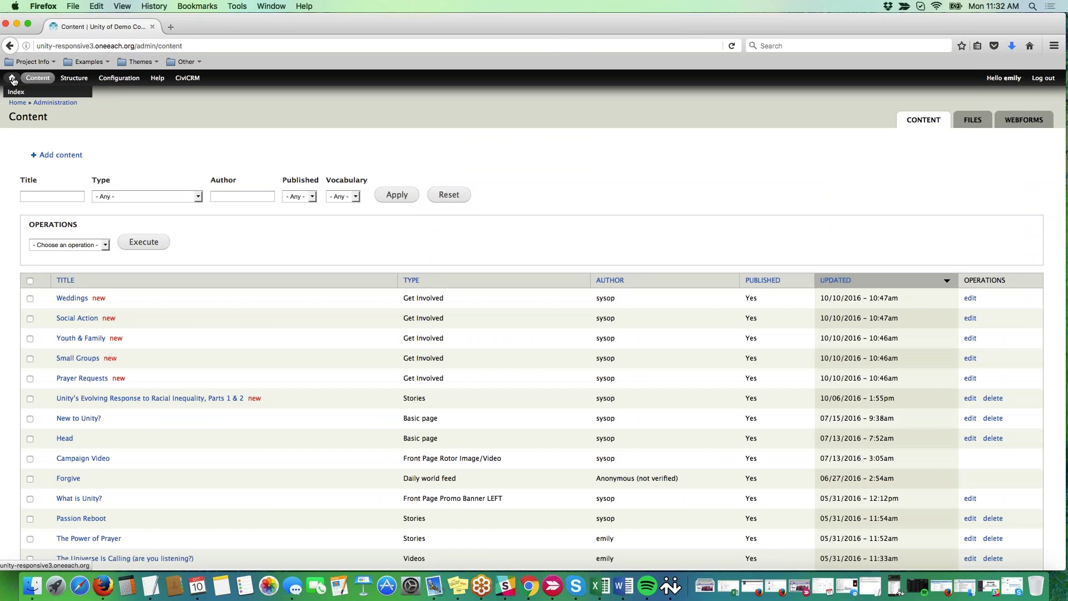
pyautogui.keyDown('super'); pyautogui.click(12, 81); pyautogui.keyUp('super')
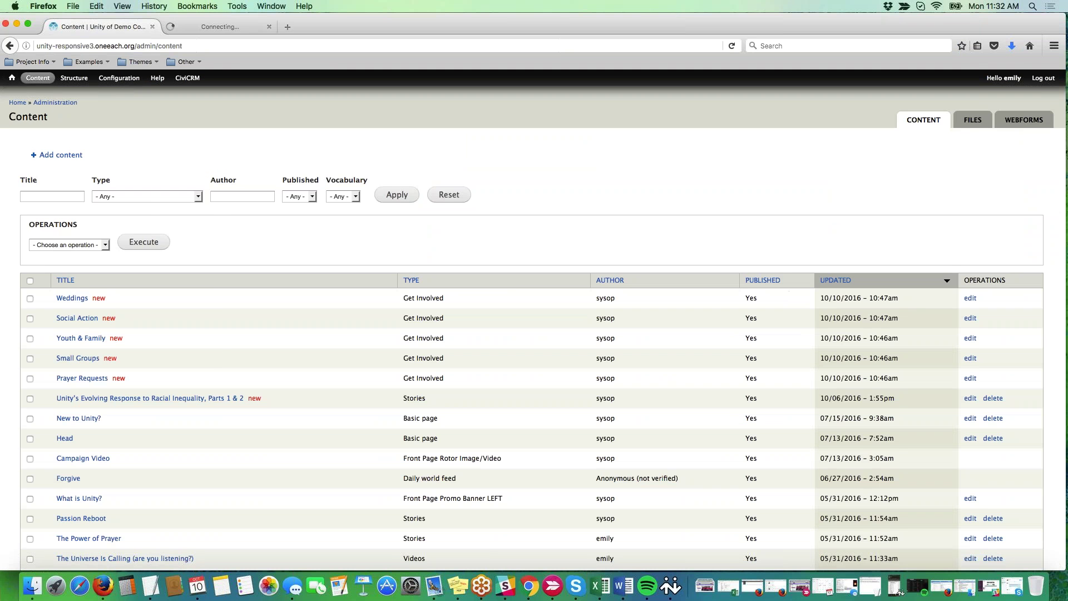
pyautogui.click(143, 198)
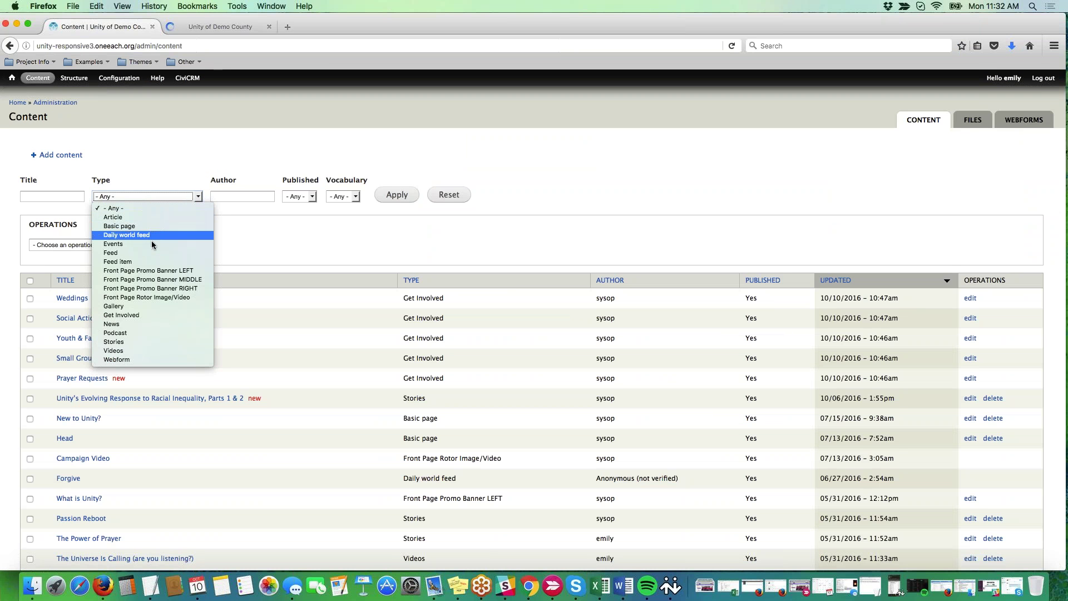
pyautogui.click(148, 315)
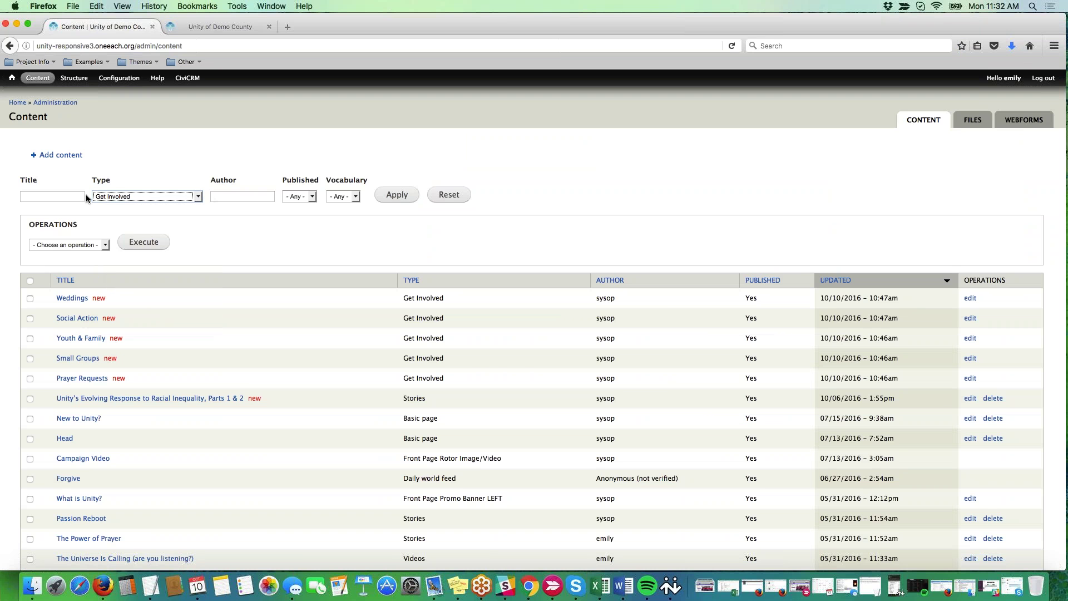
pyautogui.click(391, 198)
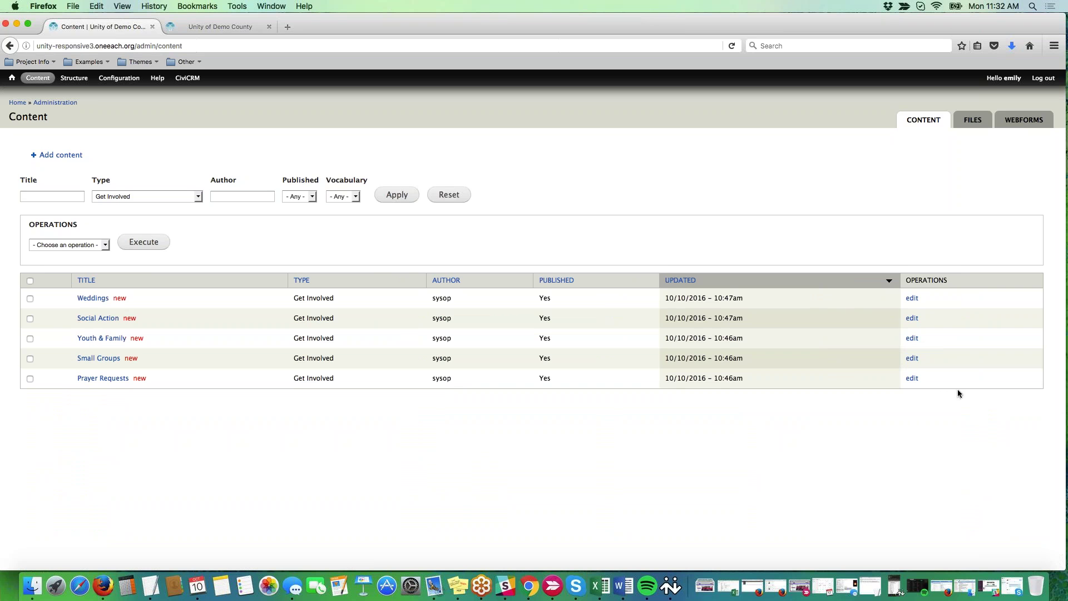
# Step: Open the Prayer Requests item for editing and compare its title and image with its tile on the home page
pyautogui.click(912, 378)
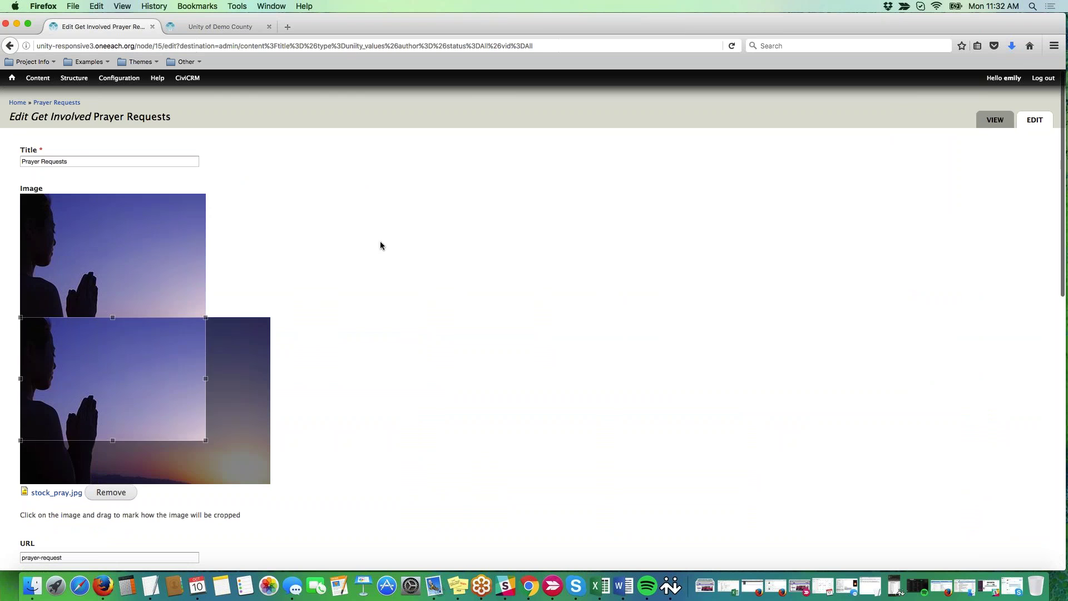
pyautogui.click(212, 28)
pyautogui.scroll(-10, 583, 206)
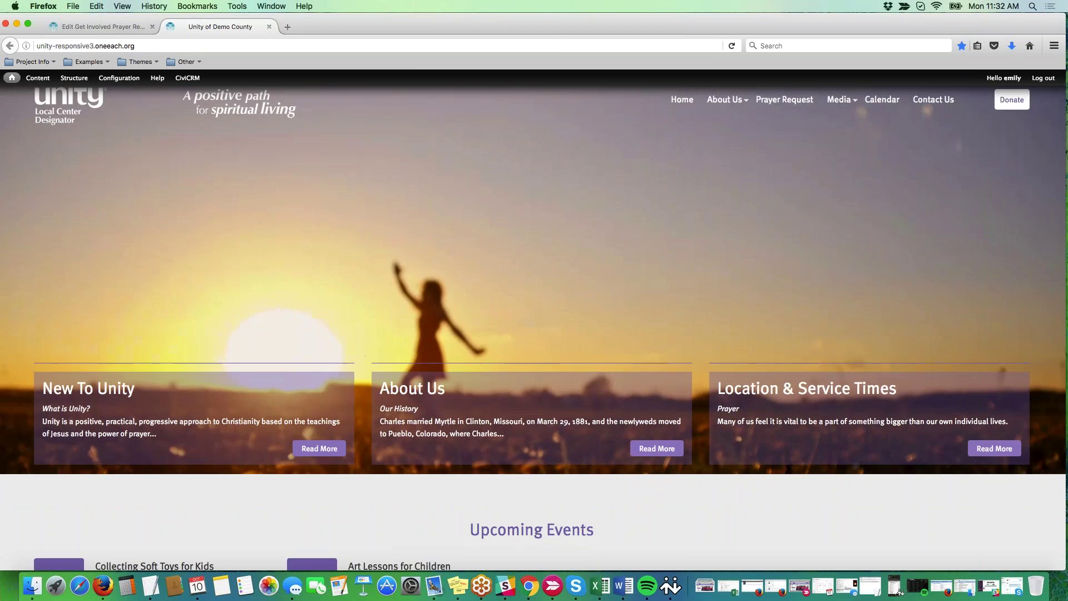
pyautogui.scroll(-8, 533, 356)
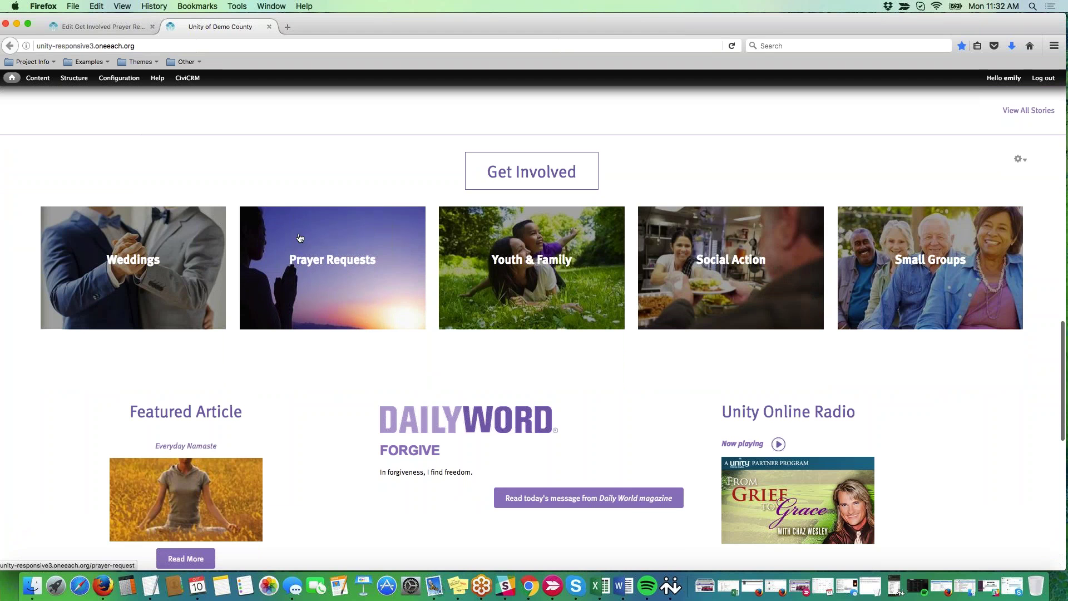
pyautogui.click(84, 26)
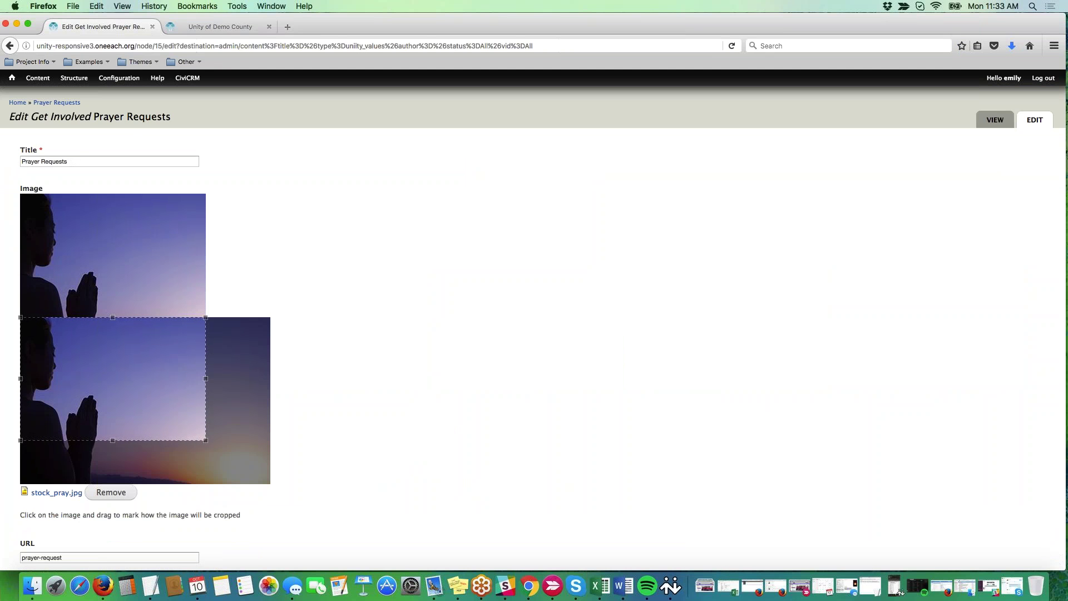
pyautogui.click(193, 30)
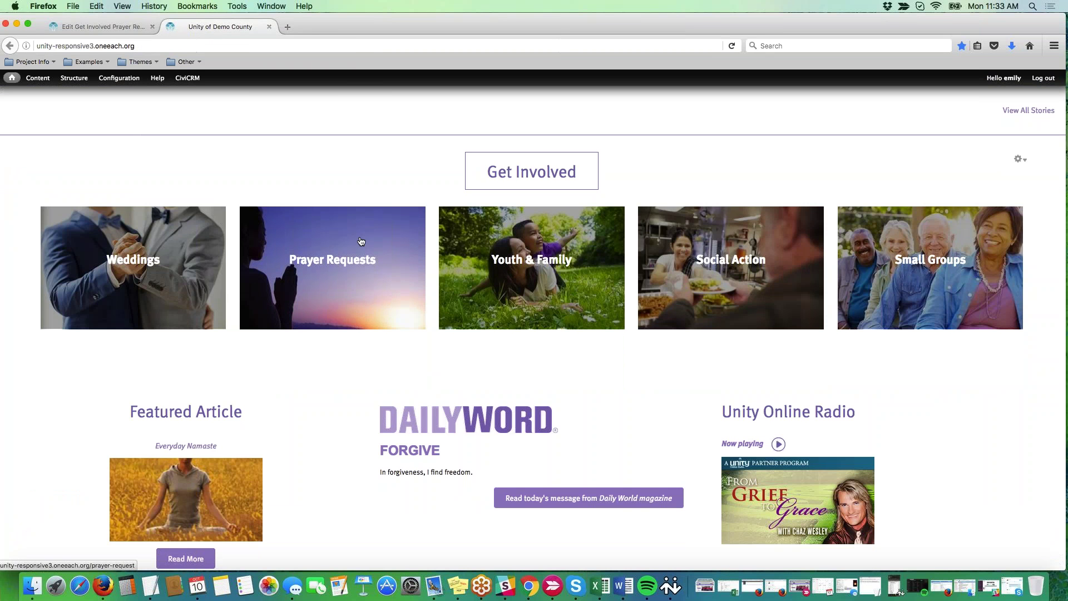
# Step: Enlarge the crop area of the stock_pray.jpg image in the Prayer Requests item to include more of the sunset
pyautogui.click(100, 27)
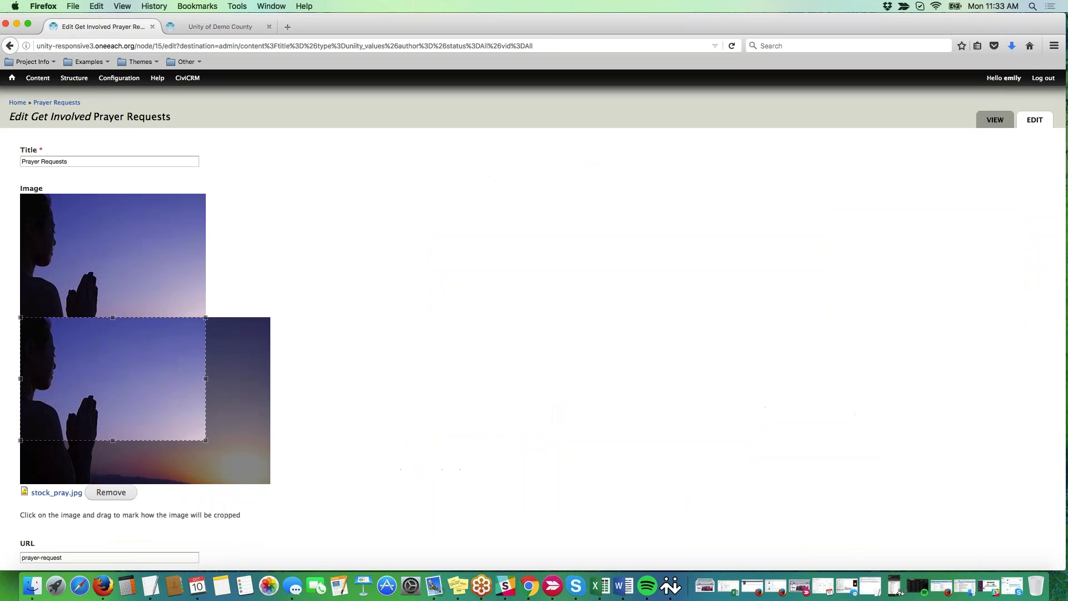
pyautogui.scroll(-3, 342, 299)
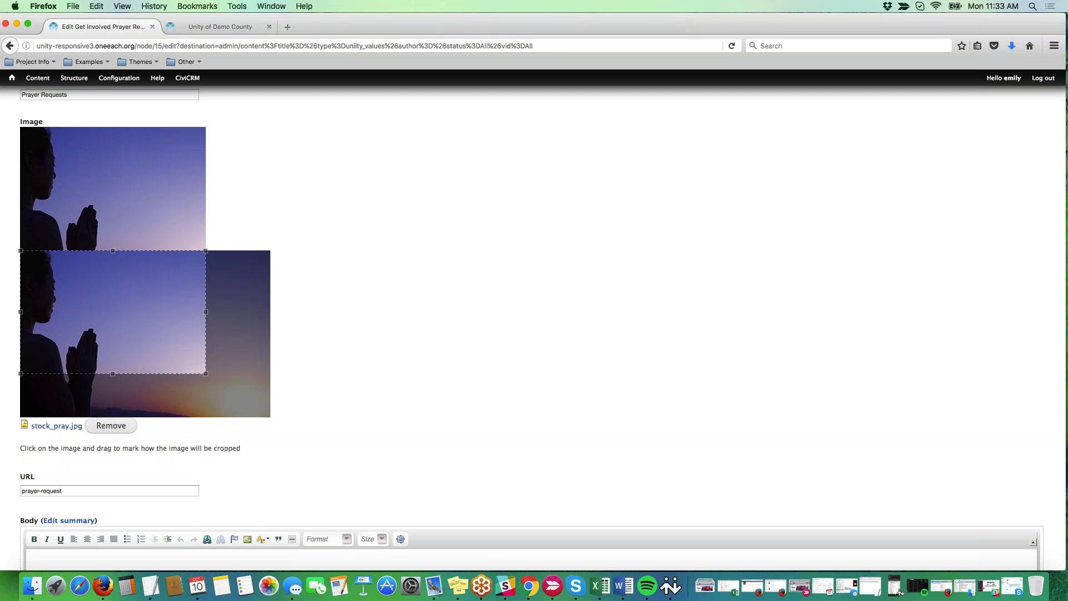
pyautogui.moveTo(192, 373)
pyautogui.mouseDown()
pyautogui.moveTo(211, 416)
pyautogui.moveTo(189, 374)
pyautogui.moveTo(188, 388)
pyautogui.mouseUp()
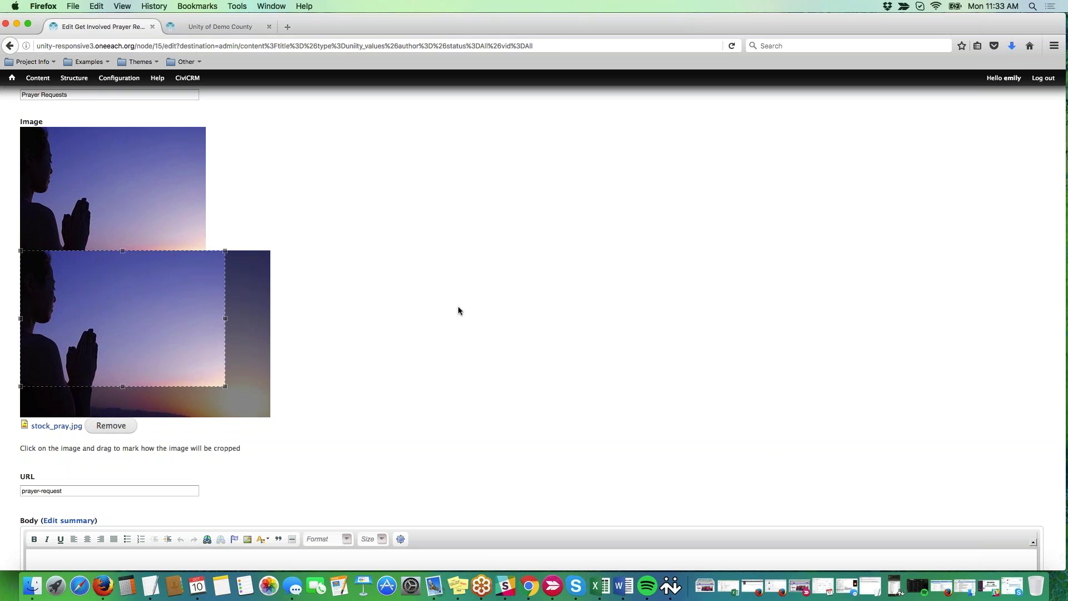
# Step: Follow the Prayer Requests tile to its page and highlight the prayer-request path in the address for comparison with the item's URL value
pyautogui.scroll(-4, 458, 311)
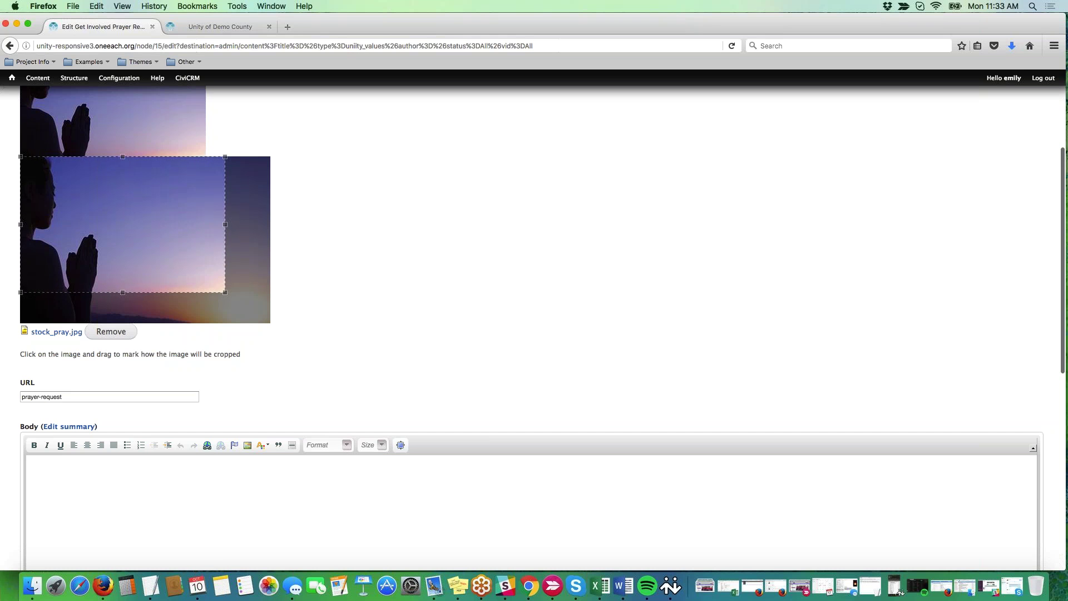
pyautogui.click(223, 27)
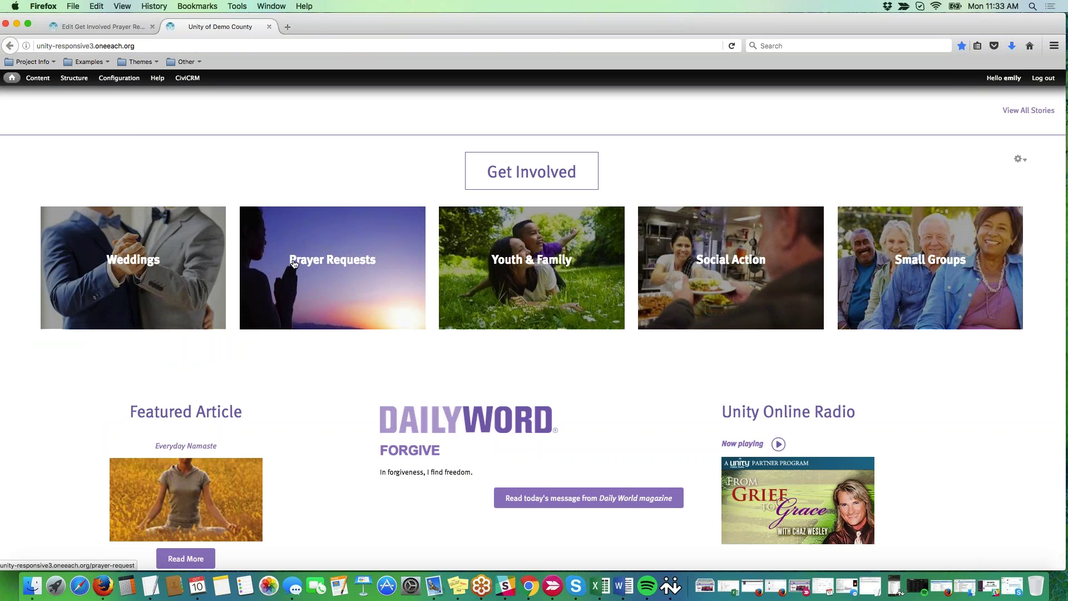
pyautogui.click(324, 267)
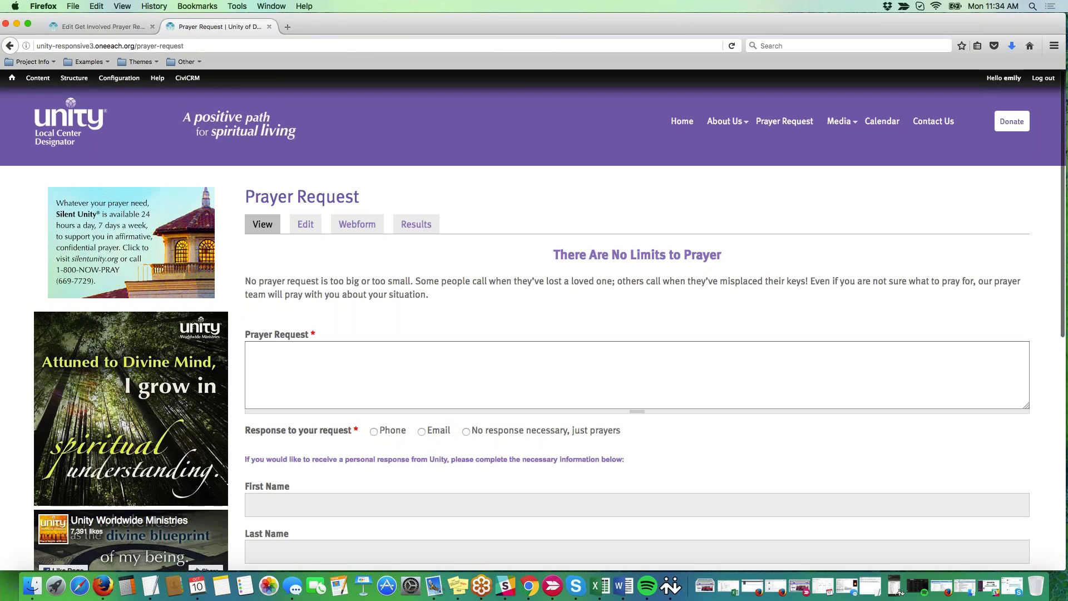
pyautogui.click(138, 46)
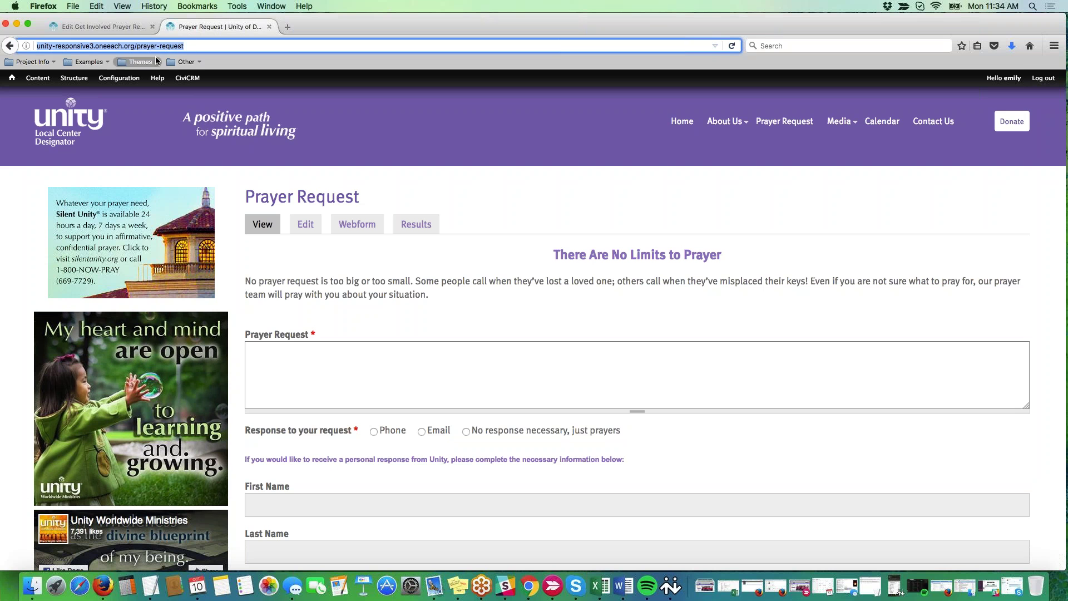
pyautogui.click(189, 46)
pyautogui.moveTo(188, 46); pyautogui.dragTo(138, 46)
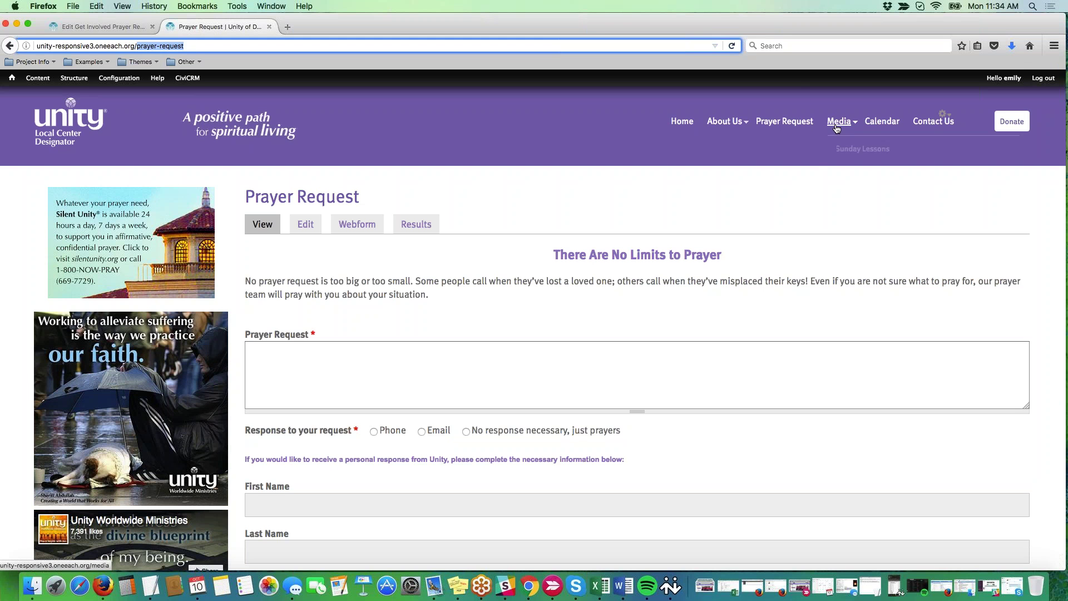
# Step: Visit the Sunday Lessons and Our History pages to check their URL paths, and return to the home page's Get Involved section
pyautogui.moveTo(839, 121)
pyautogui.click(854, 150)
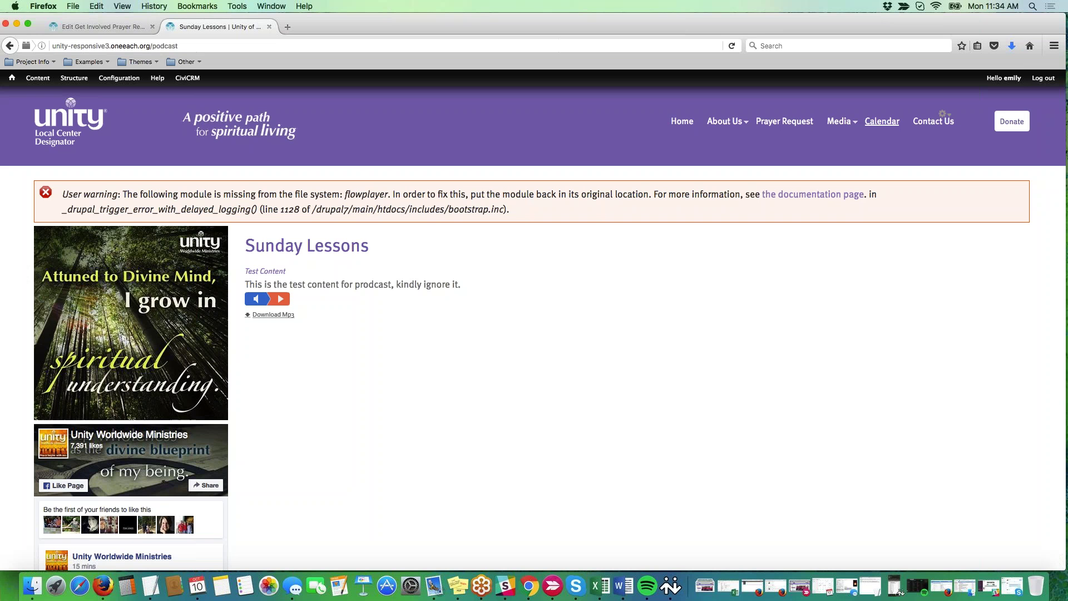
pyautogui.moveTo(723, 124)
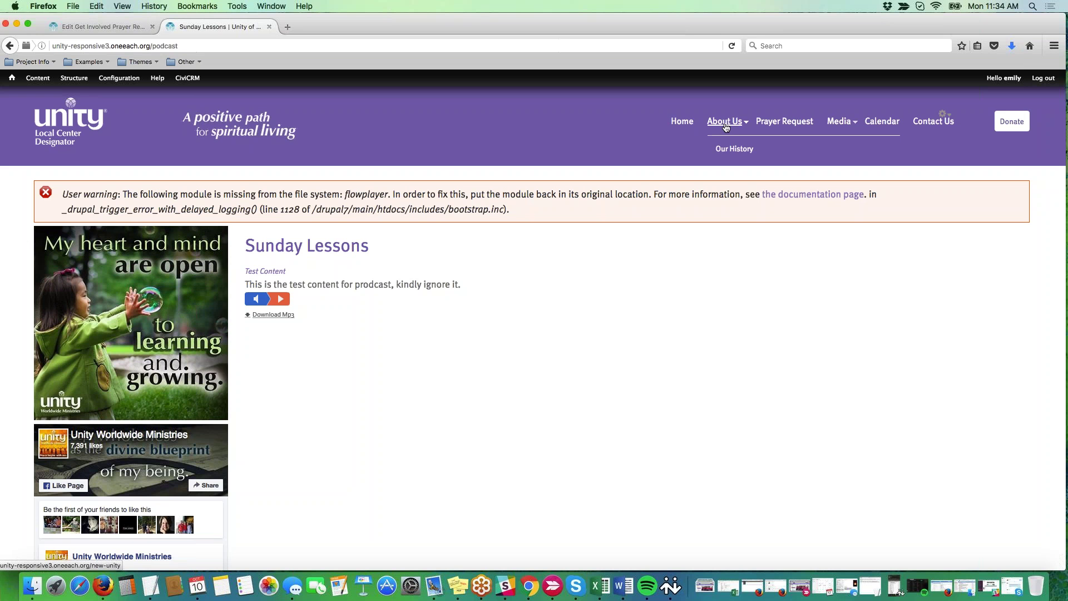
pyautogui.click(729, 148)
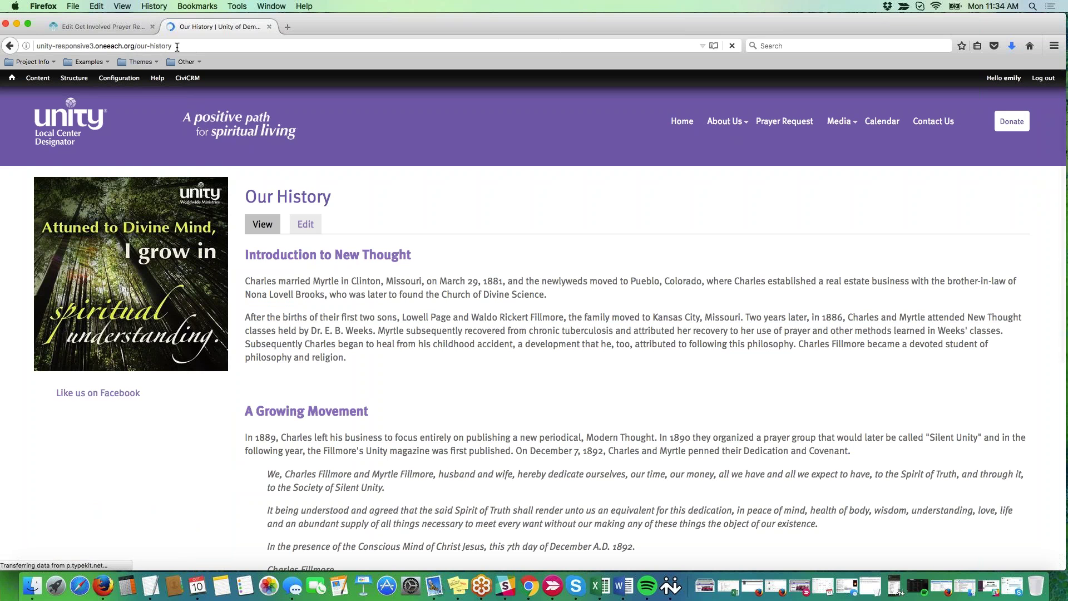
pyautogui.click(74, 136)
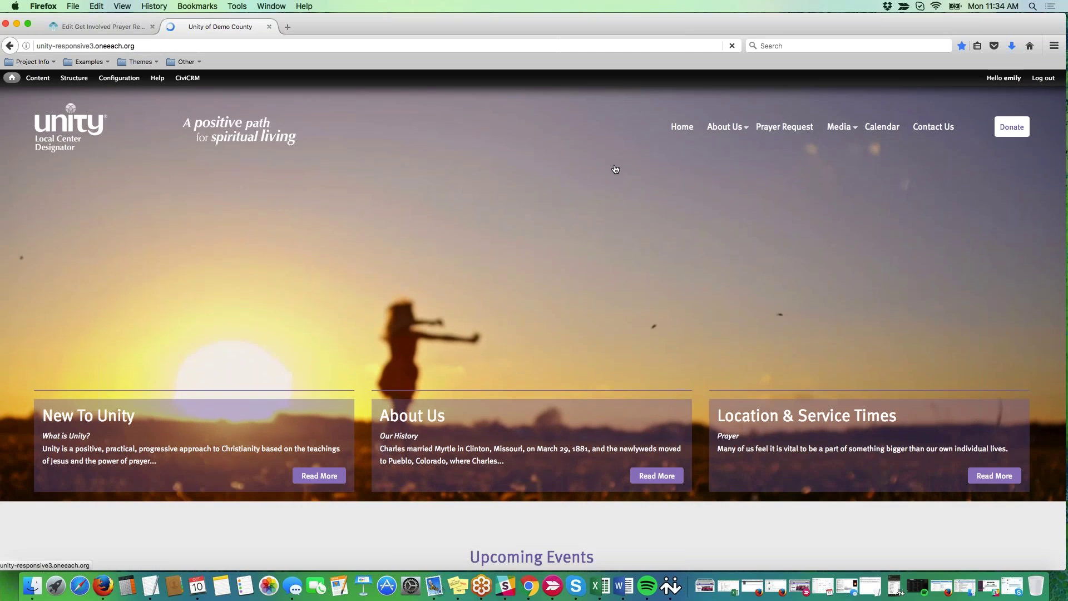
pyautogui.scroll(-15, 619, 148)
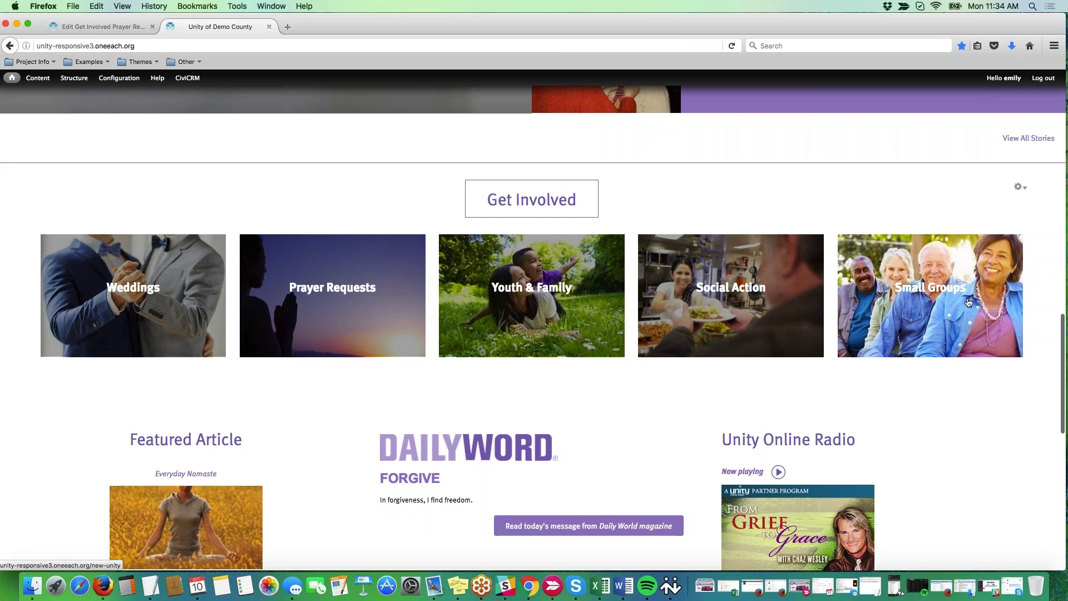
# Step: Return to the Prayer Requests edit form and review its URL, body and publishing settings down to the save option
pyautogui.click(102, 24)
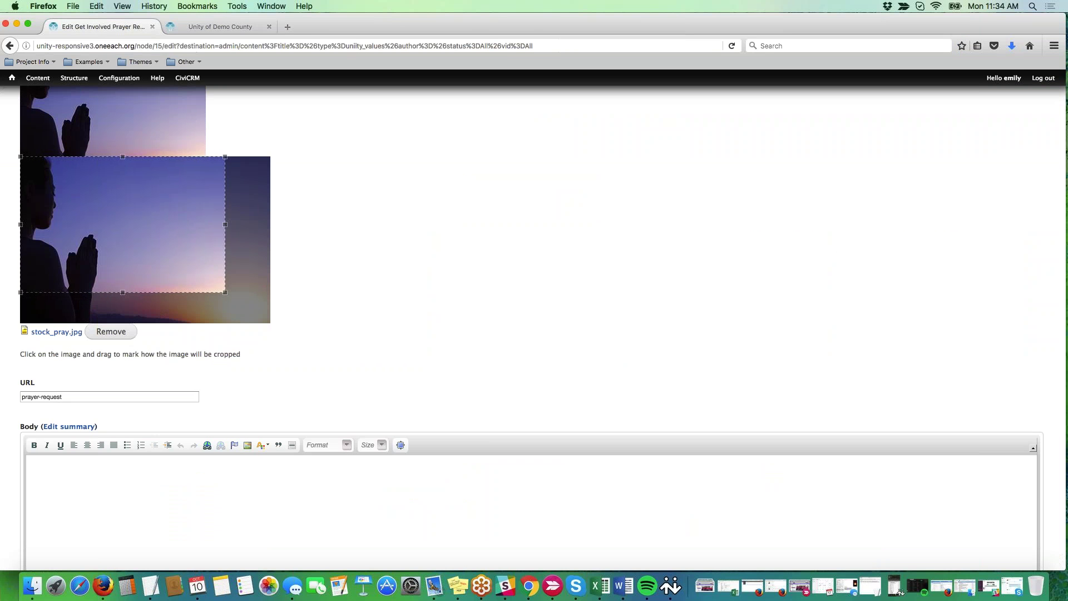
pyautogui.scroll(-4, 402, 391)
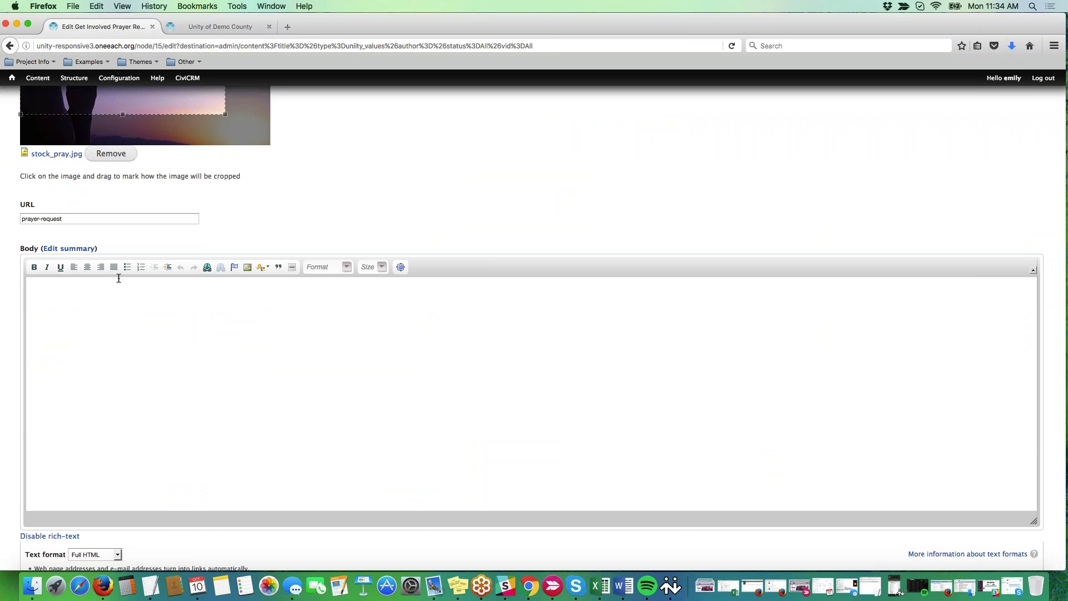
pyautogui.scroll(-5, 210, 369)
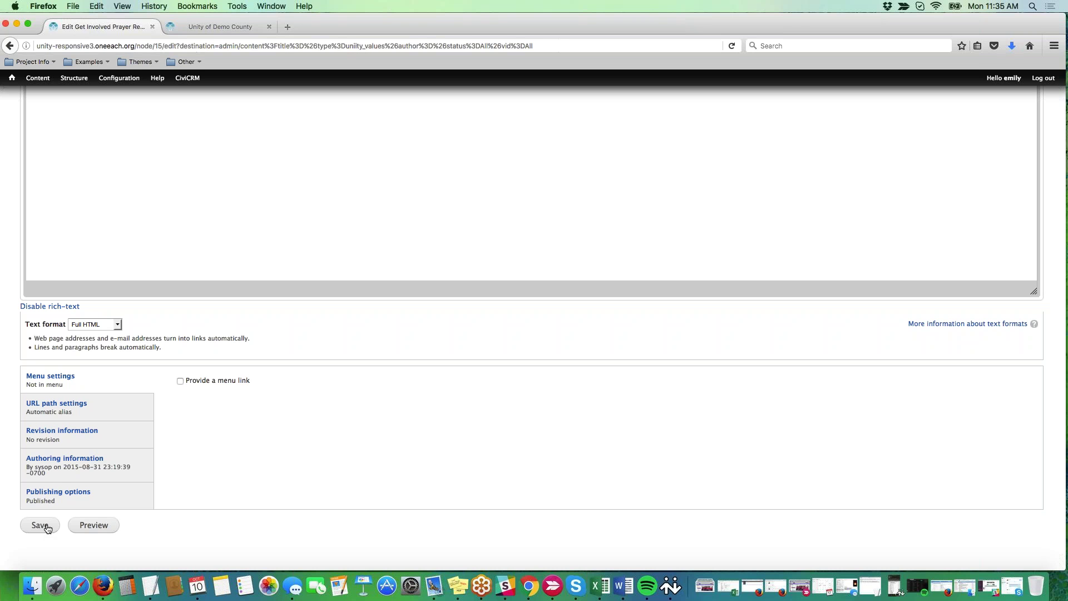
pyautogui.scroll(1, 274, 437)
pyautogui.scroll(15, 273, 437)
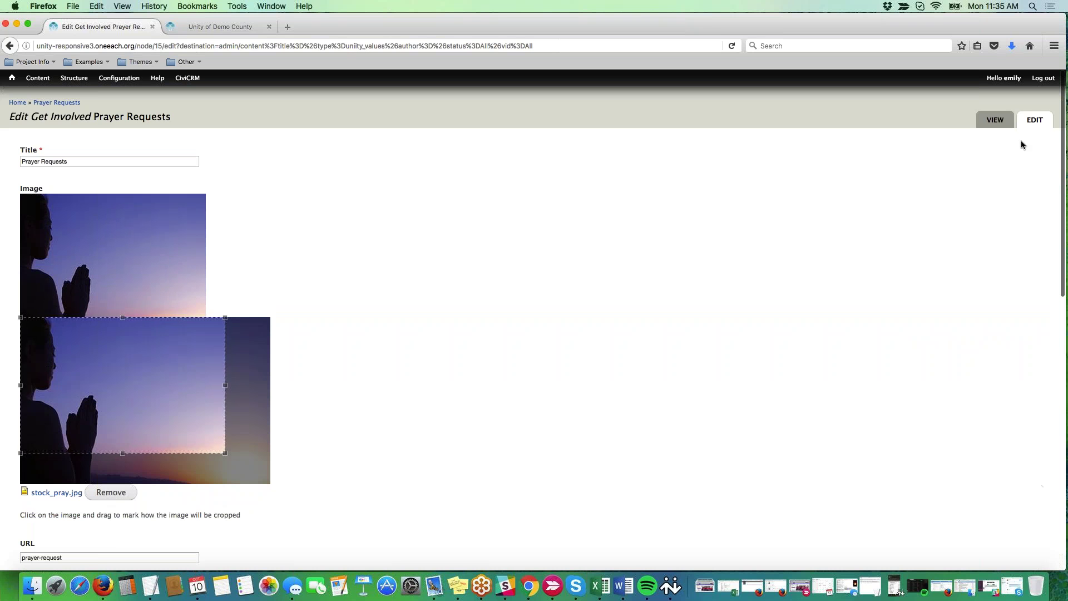
# Step: Review the content types offered by the content list's type filter, keep Get Involved selected, and return to the home page
pyautogui.click(30, 80)
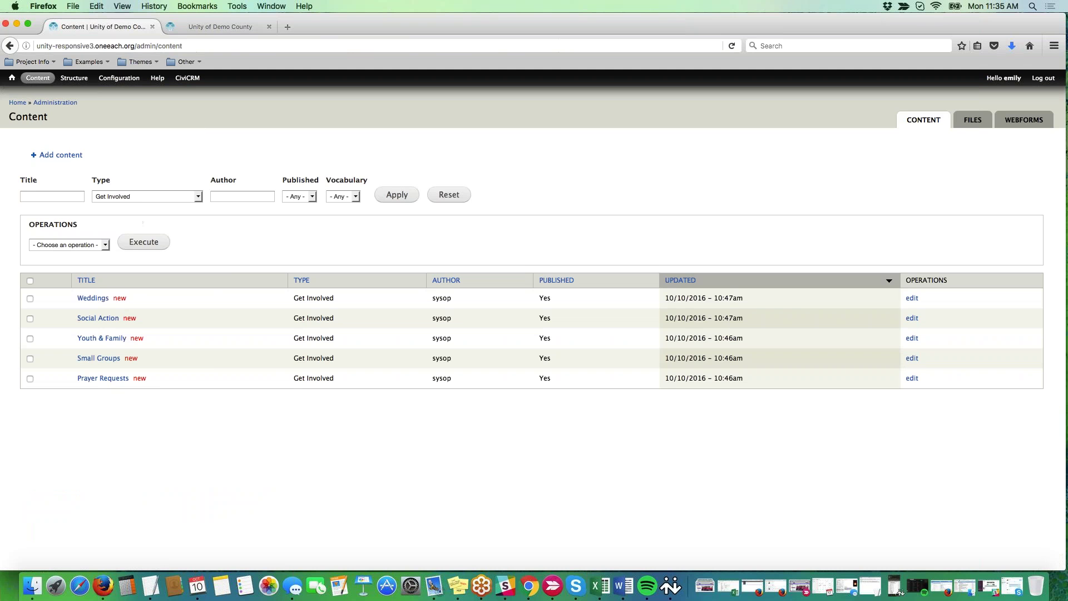
pyautogui.click(133, 199)
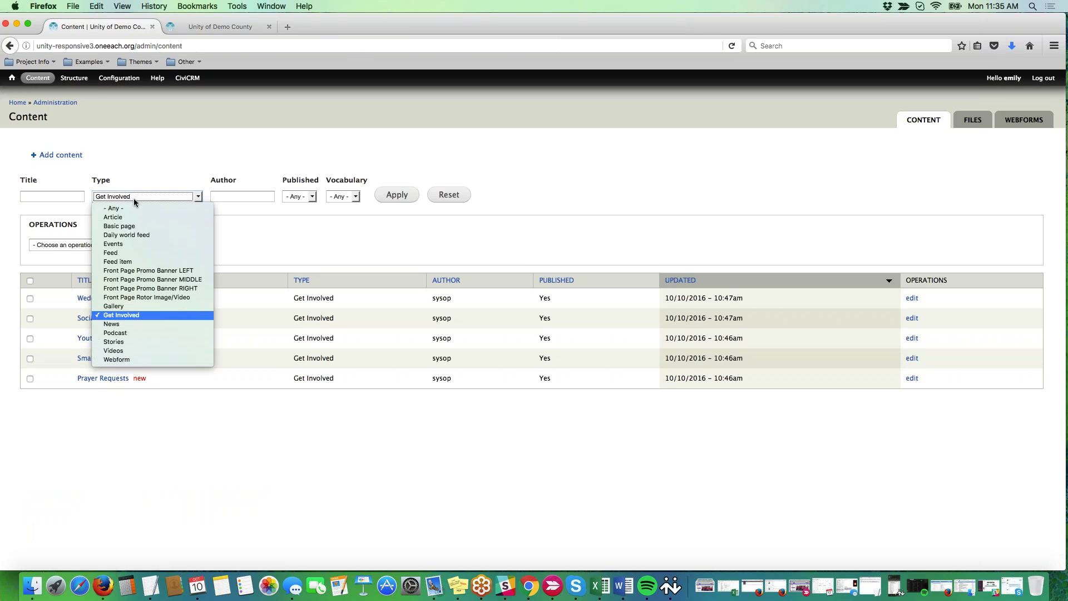
pyautogui.click(603, 229)
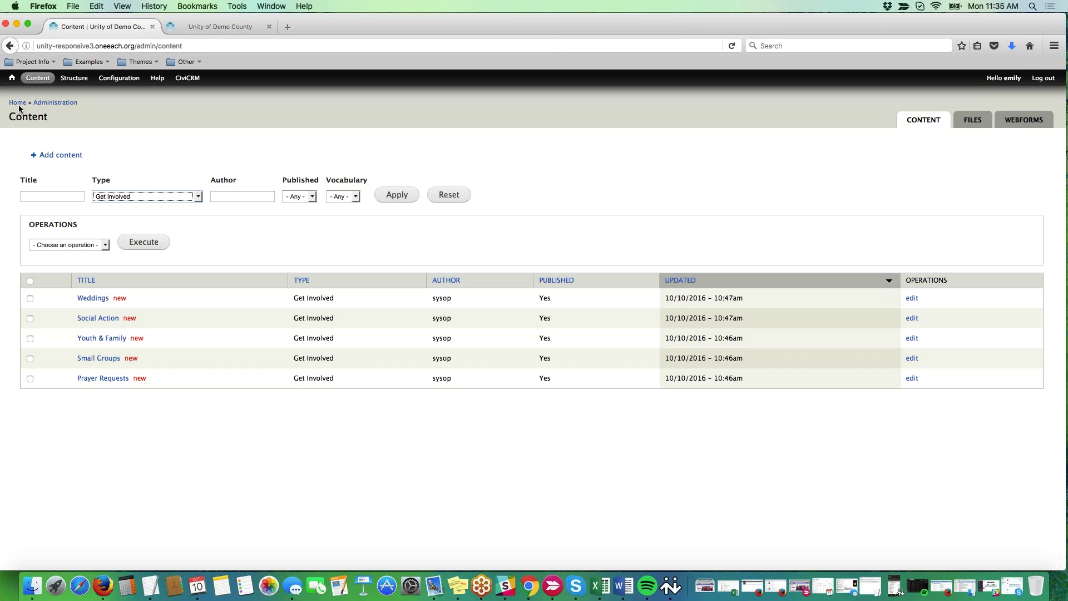
pyautogui.click(449, 194)
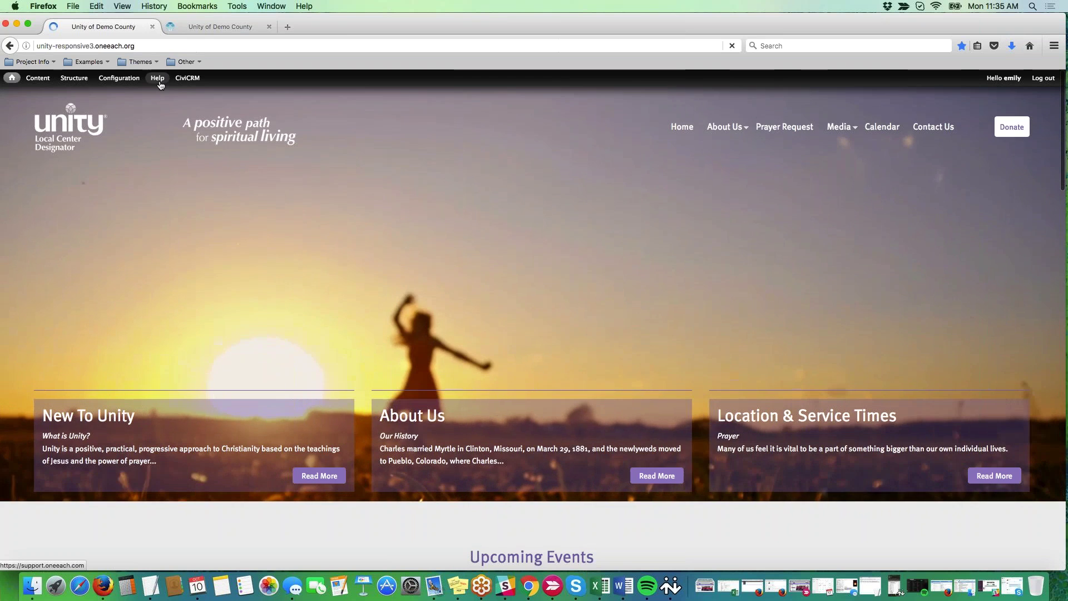
# Step: Open the OneEach support site from the site's help link and go to the Unity - Responsive (ONLY) category of its Knowledgebase
pyautogui.click(159, 80)
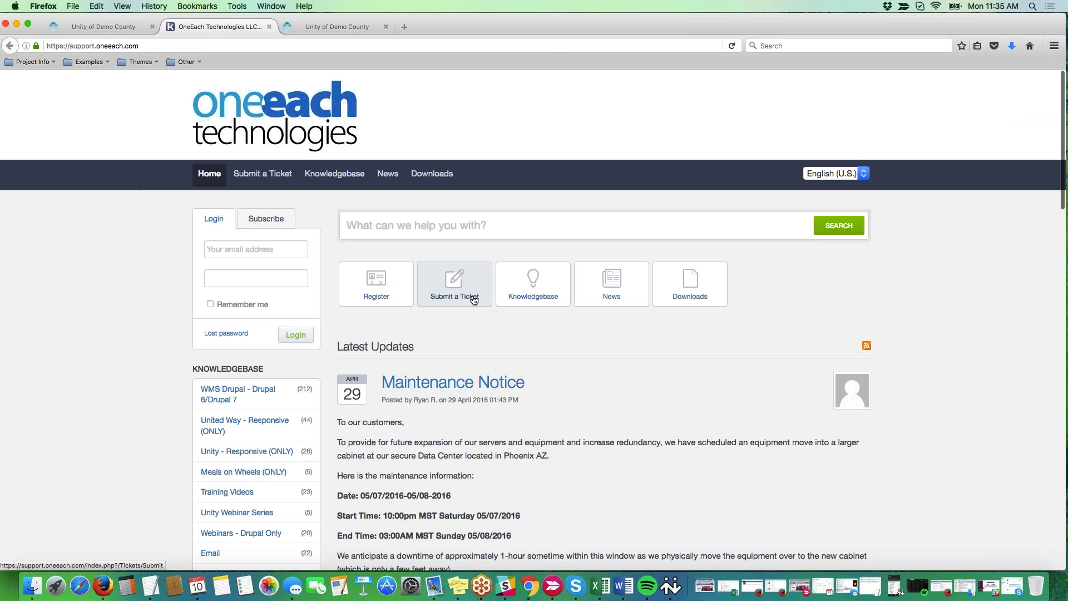
pyautogui.click(540, 291)
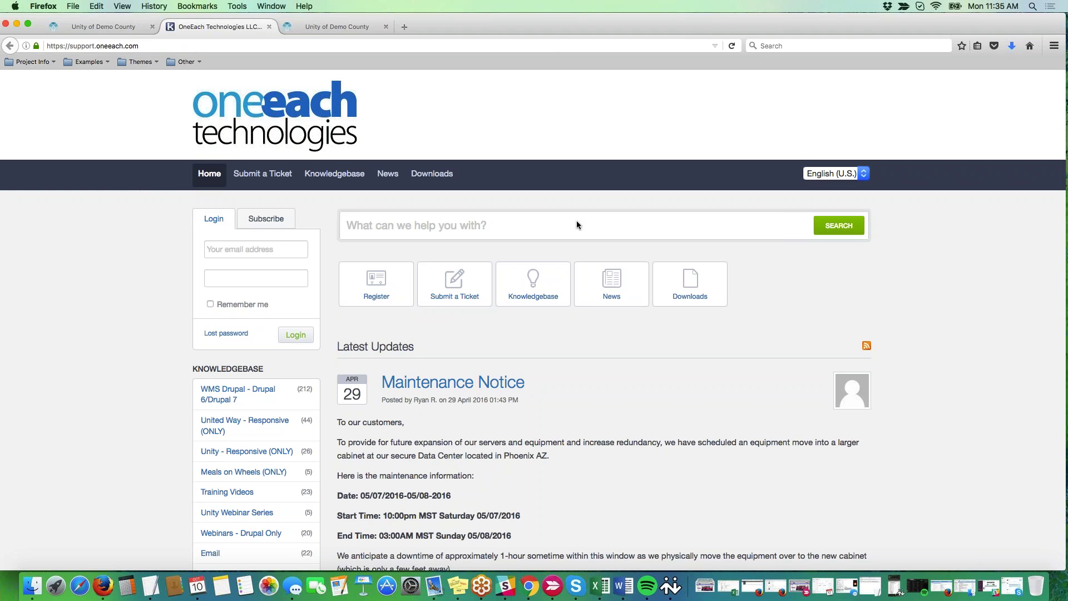
pyautogui.click(534, 287)
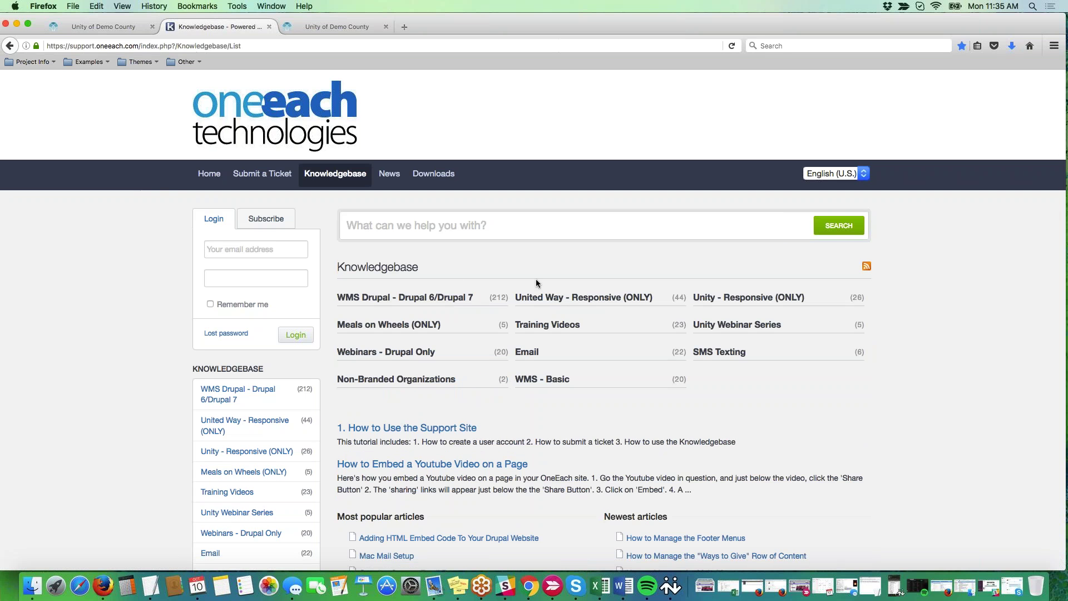
pyautogui.click(736, 304)
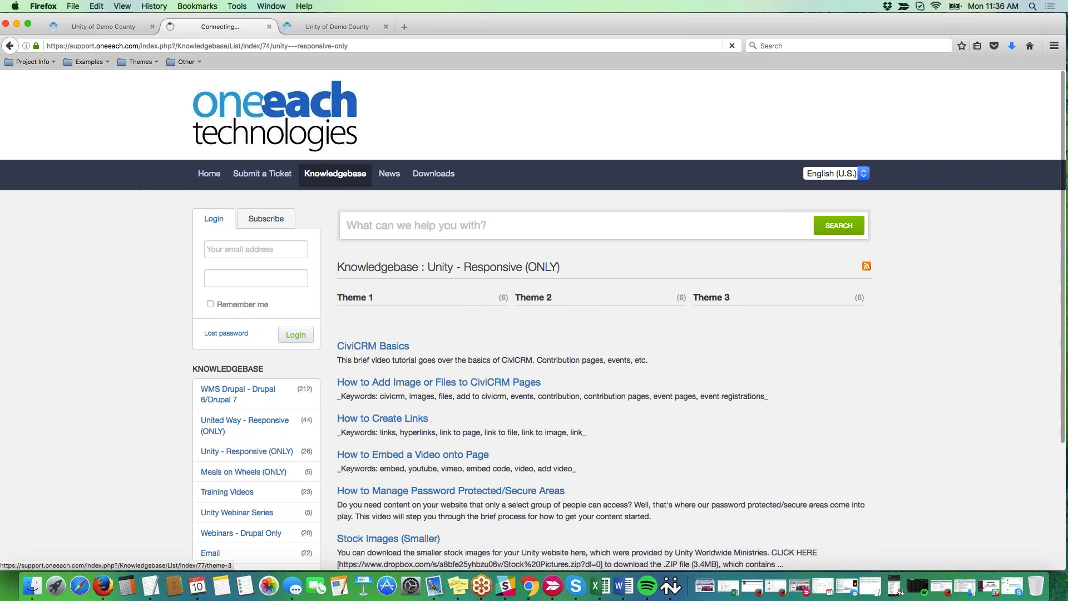
# Step: Check the Get Involved image size in Theme 3's "Image & Video Sizes for Home Page" article, and close the support site
pyautogui.click(712, 297)
pyautogui.scroll(-2, 712, 297)
pyautogui.scroll(-1, 364, 405)
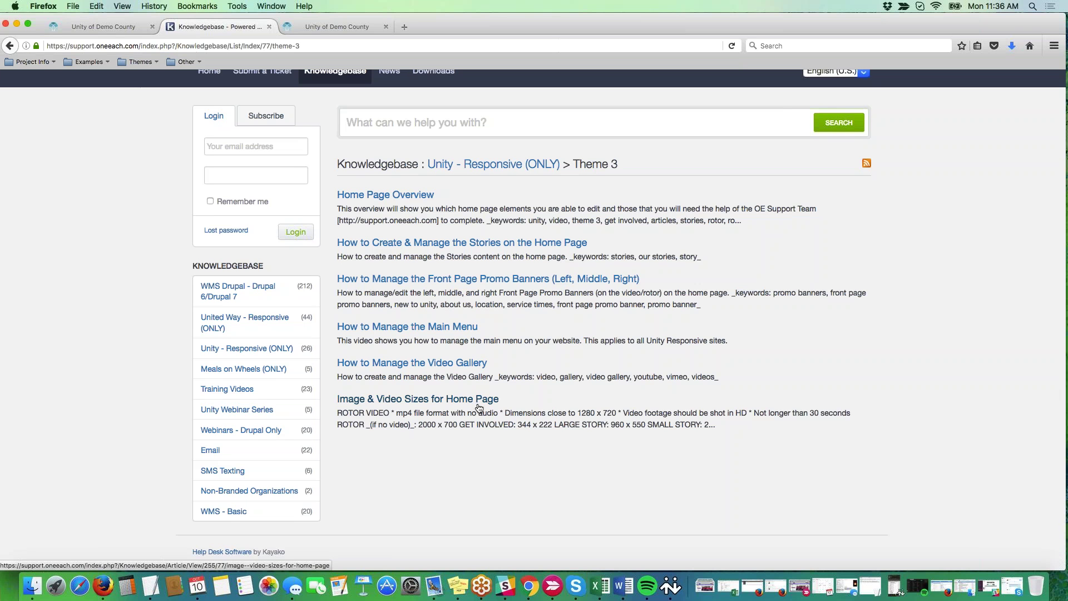
pyautogui.click(457, 400)
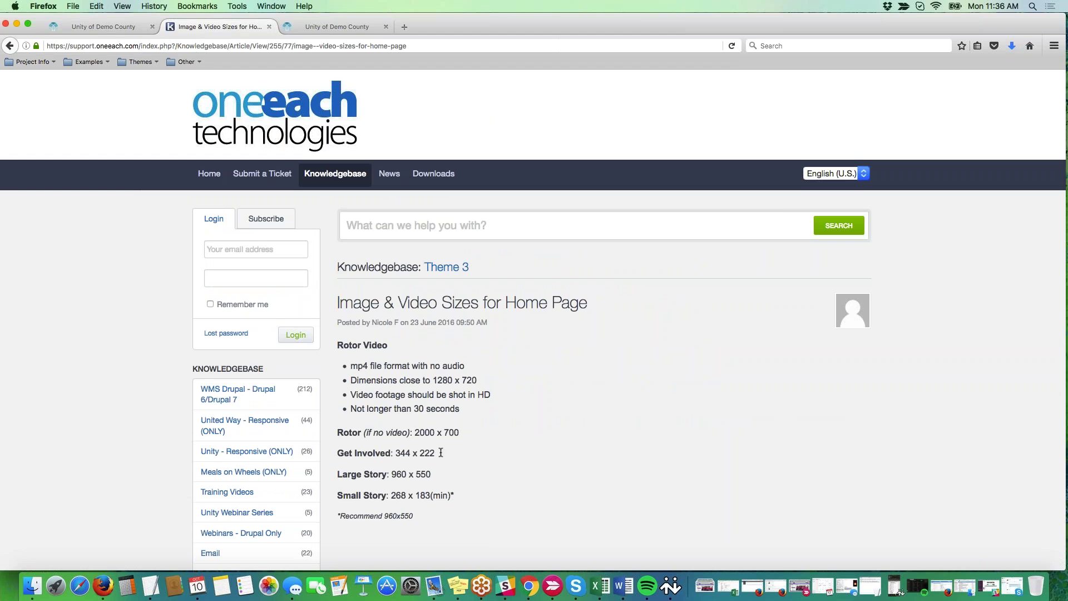
pyautogui.scroll(1, 685, 477)
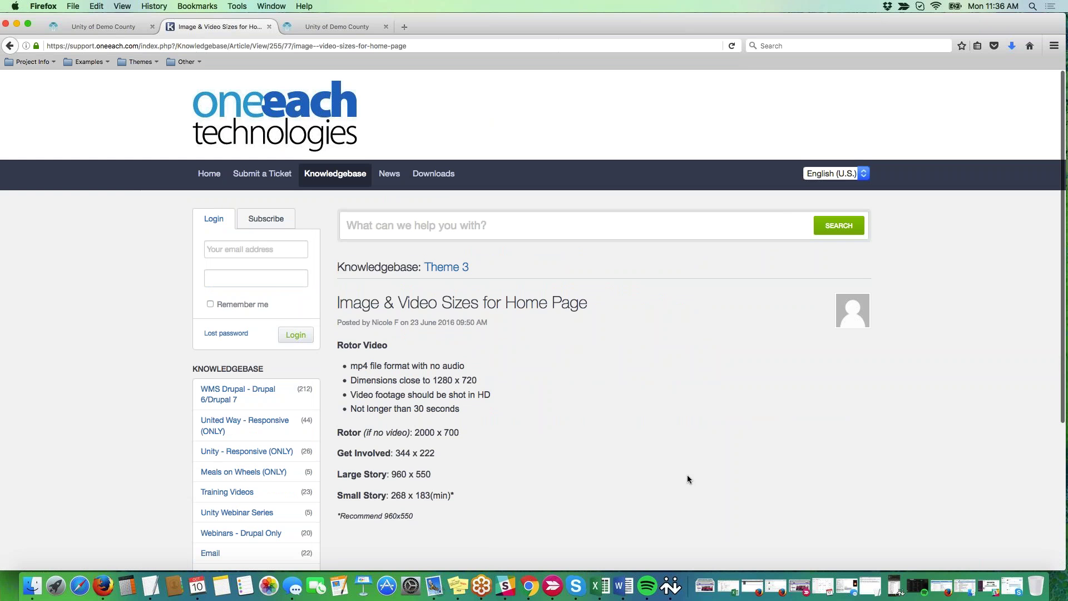
pyautogui.click(269, 28)
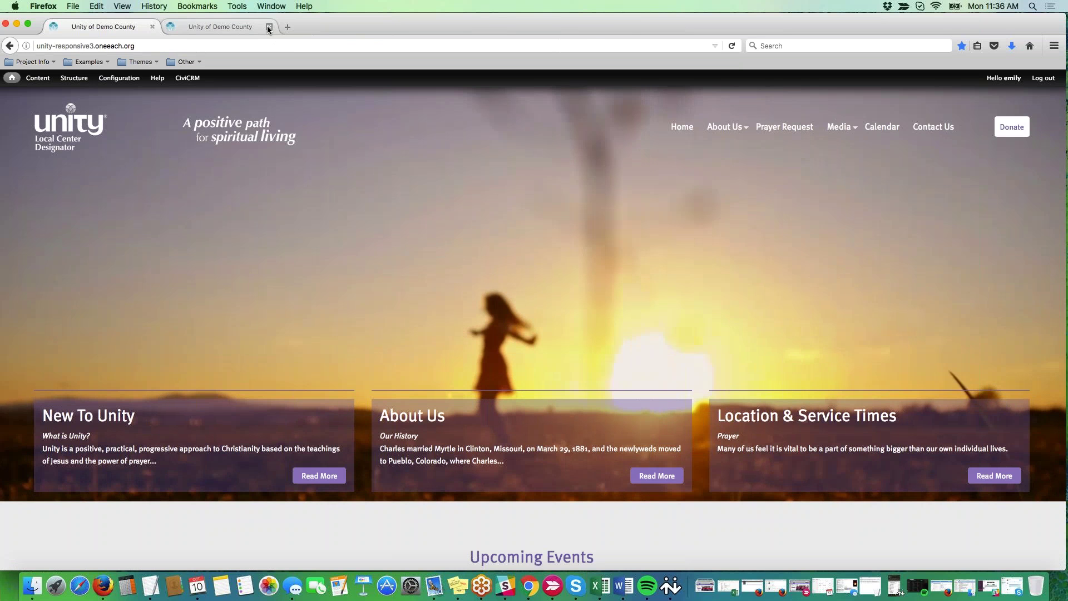